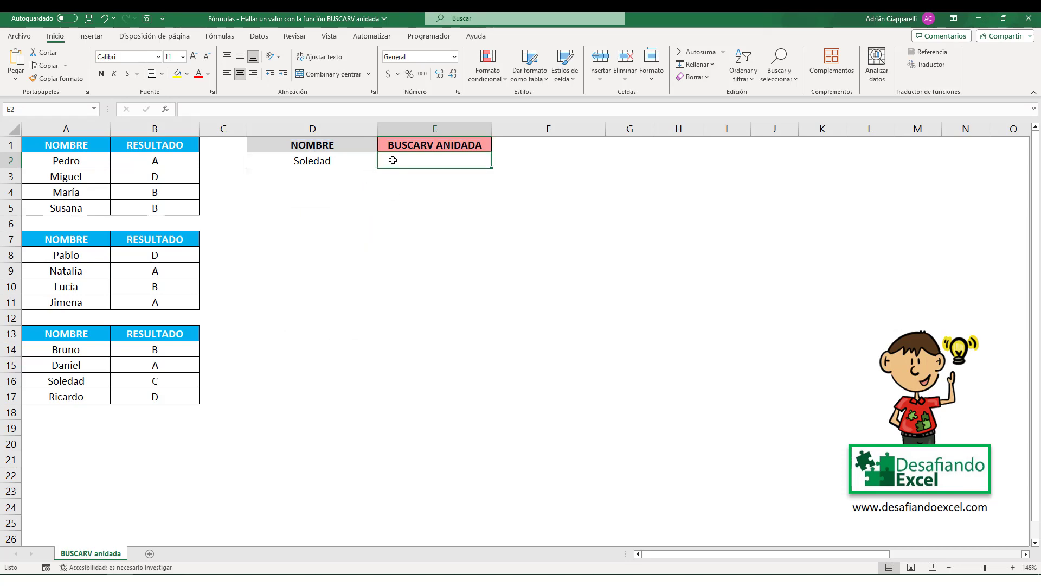
Step: Start E2's formula as =SI.ERROR(BUSCARV(D2;A2:B5;2;0); followed by a second SI.ERROR(BUSCARV(D2;
{"action": "double_click", "coordinate": [394, 160]}
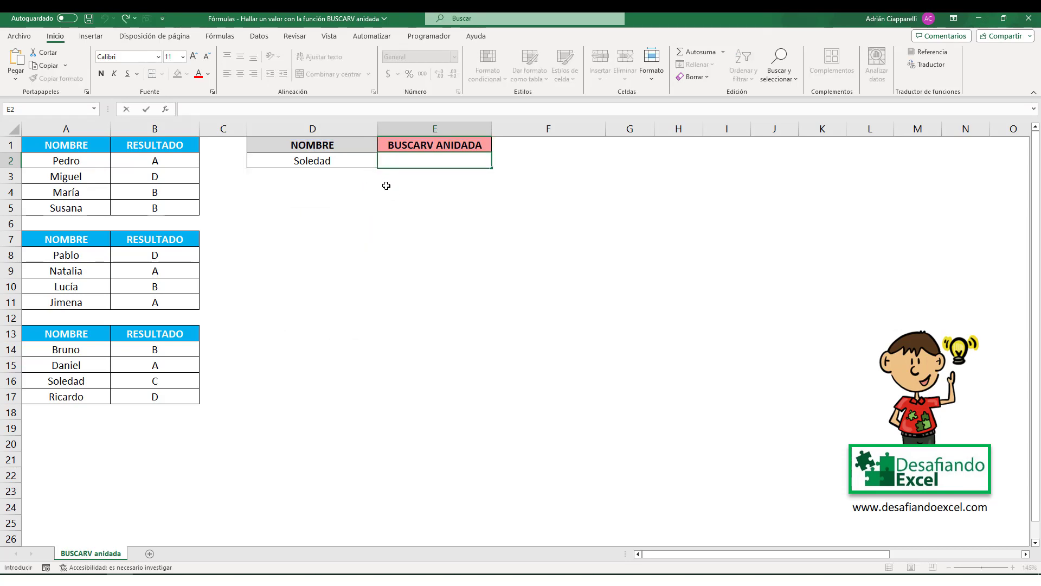
{"action": "type", "text": "=SI.ER"}
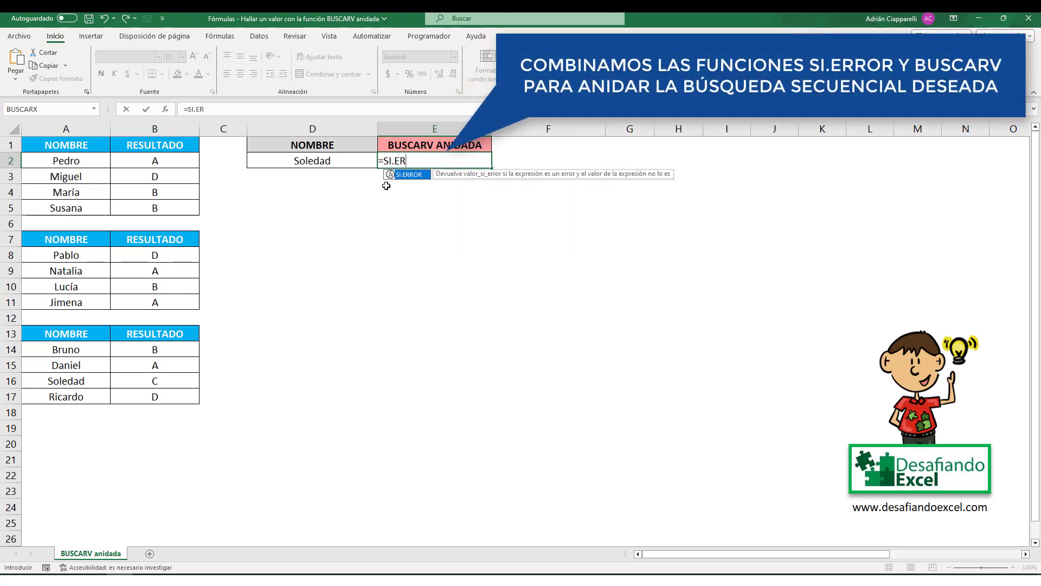
{"action": "type", "text": "ROR("}
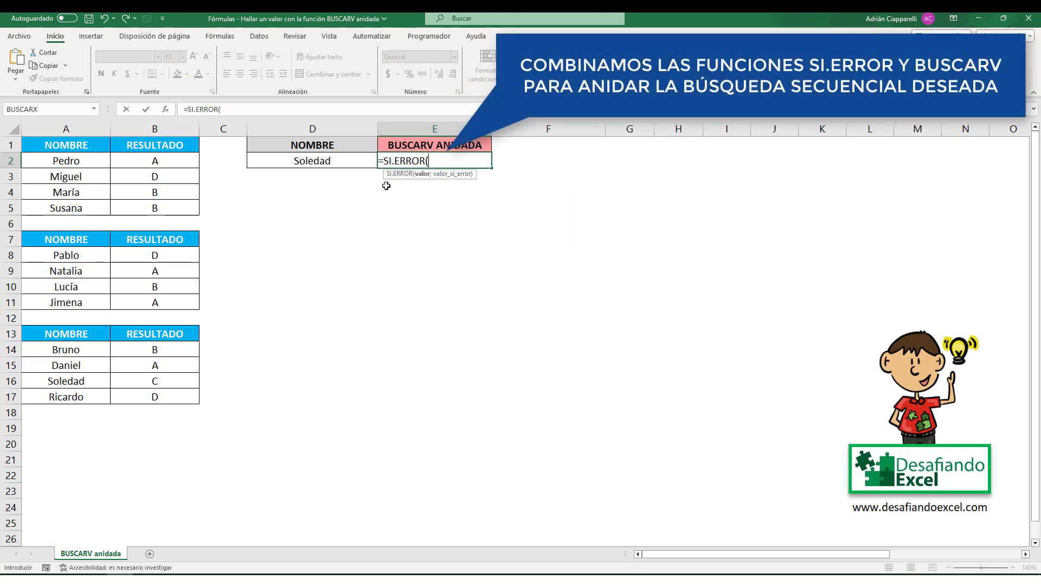
{"action": "type", "text": "BUSCARV"}
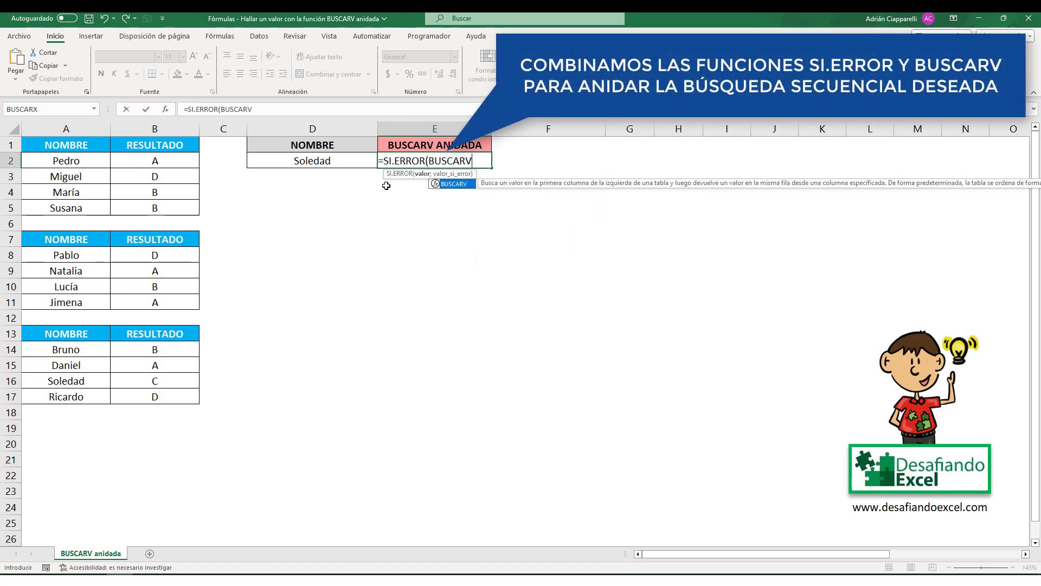
{"action": "type", "text": "("}
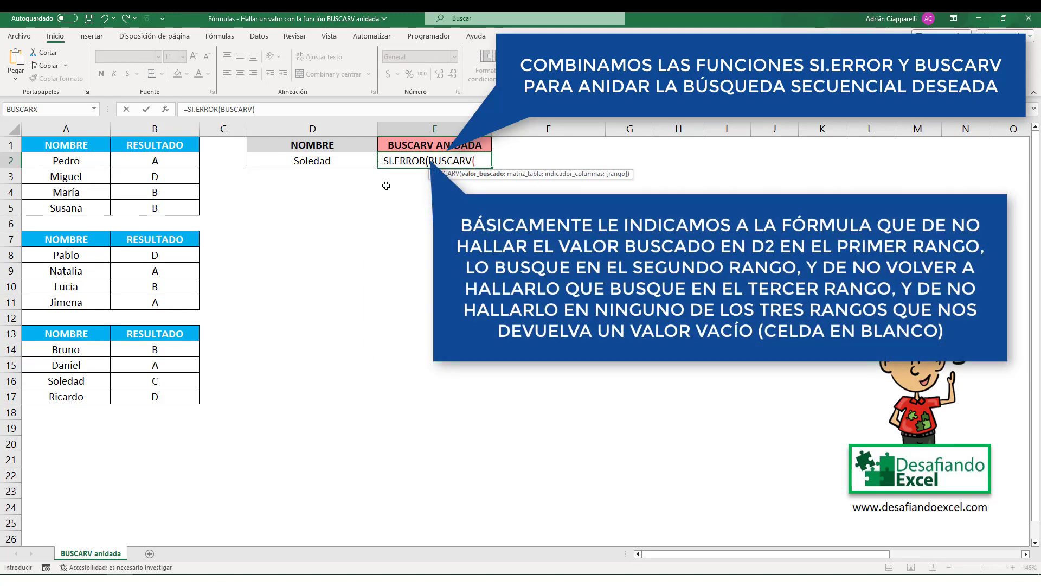
{"action": "type", "text": "D2;"}
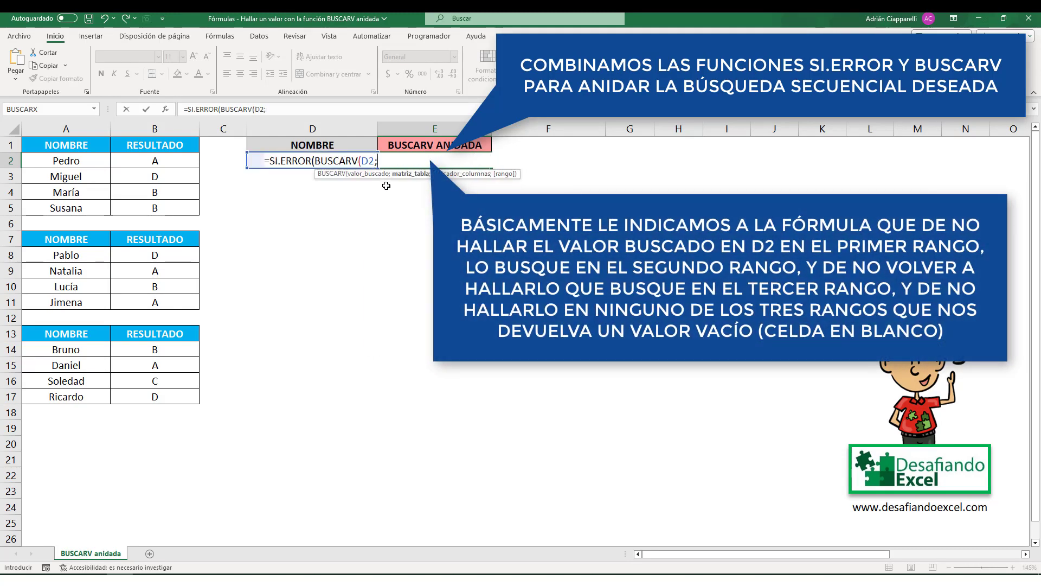
{"action": "left_click_drag", "start_coordinate": [100, 162], "coordinate": [162, 206]}
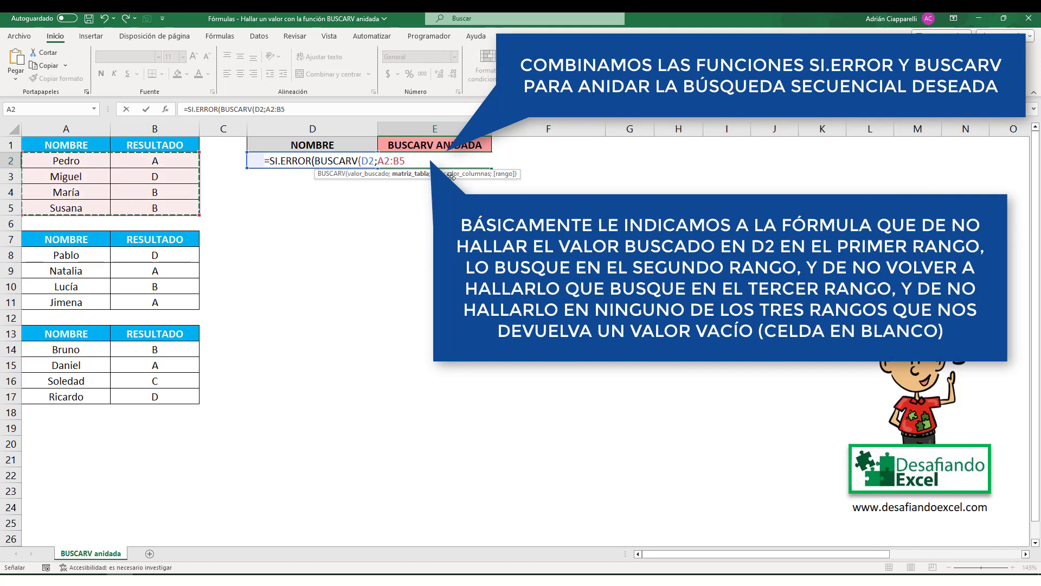
{"action": "type", "text": ";2"}
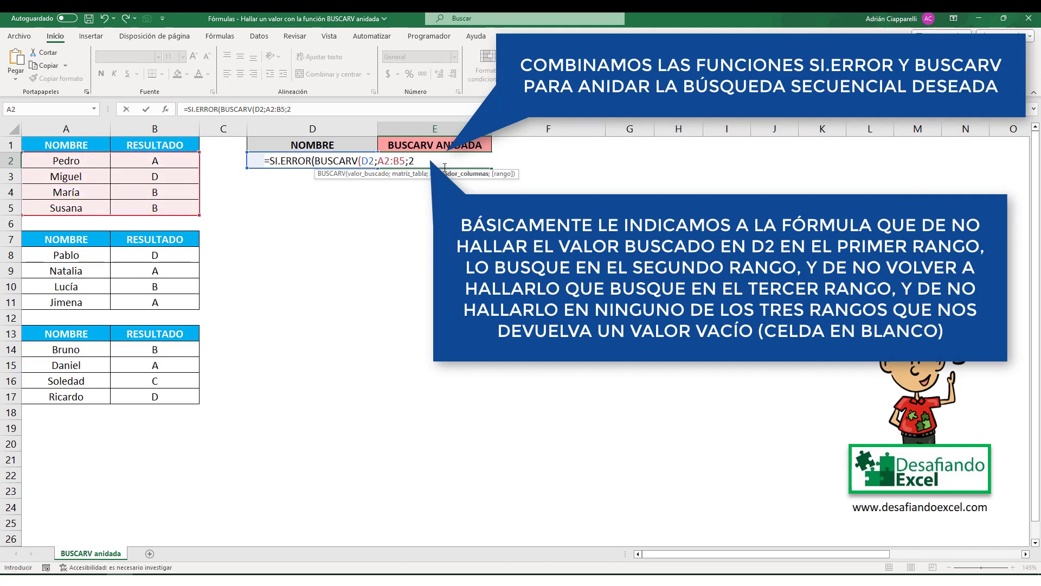
{"action": "type", "text": ";0"}
{"action": "type", "text": ");"}
{"action": "type", "text": "SI.ER"}
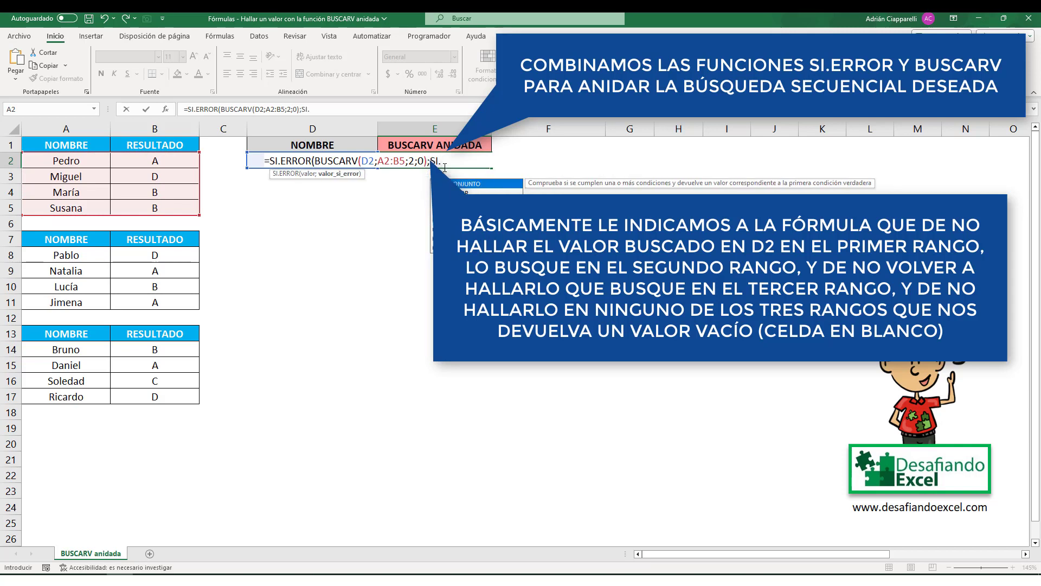
{"action": "type", "text": "ROR("}
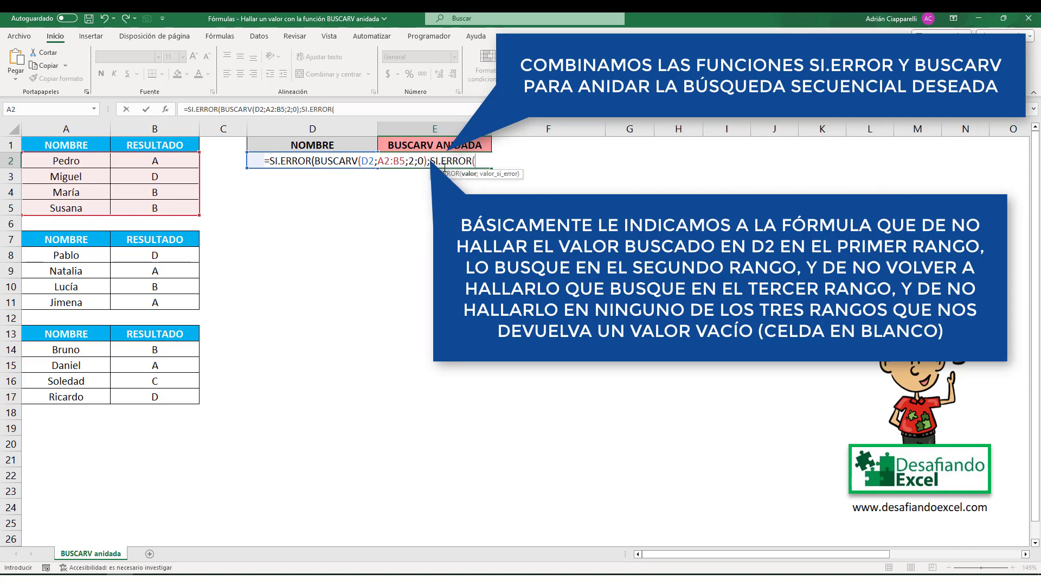
{"action": "type", "text": "BUSCARV"}
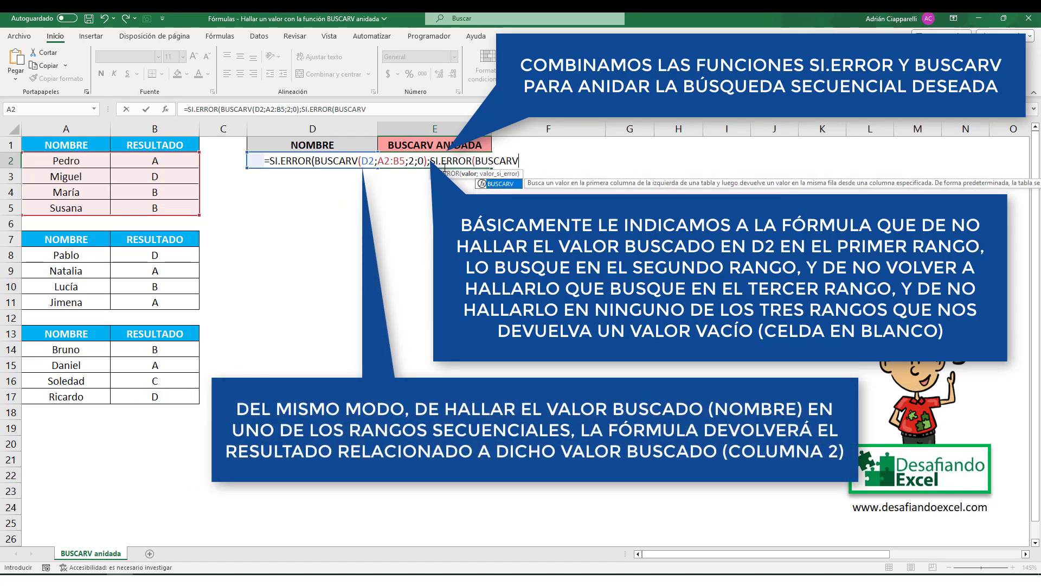
{"action": "type", "text": "(D2"}
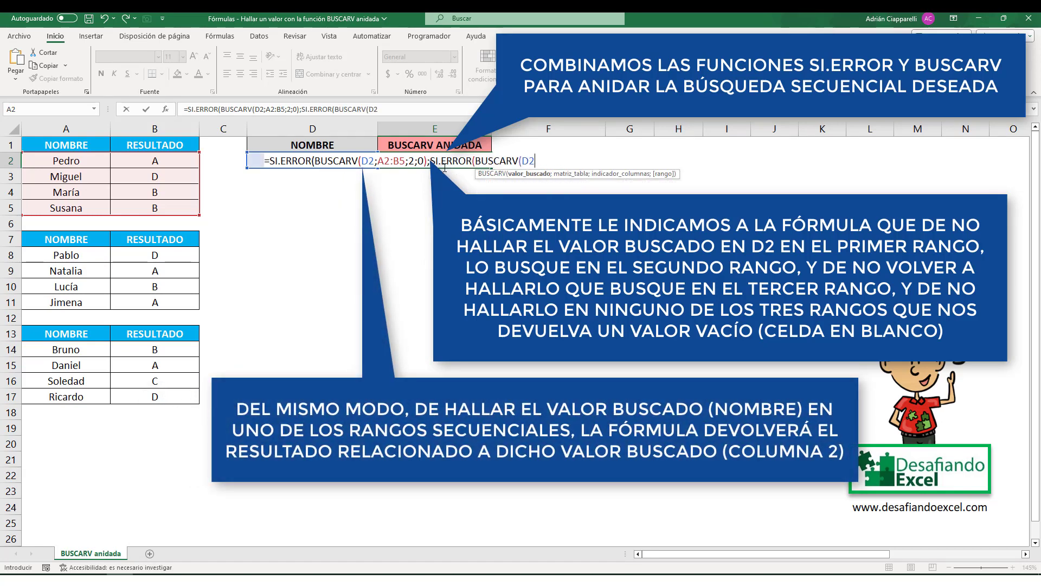
{"action": "type", "text": ";"}
Step: Complete the nested lookups on A8:B11 and A14:B17, column 2, exact match, with an empty-text fallback, and enter the formula
{"action": "left_click_drag", "start_coordinate": [82, 255], "coordinate": [172, 302]}
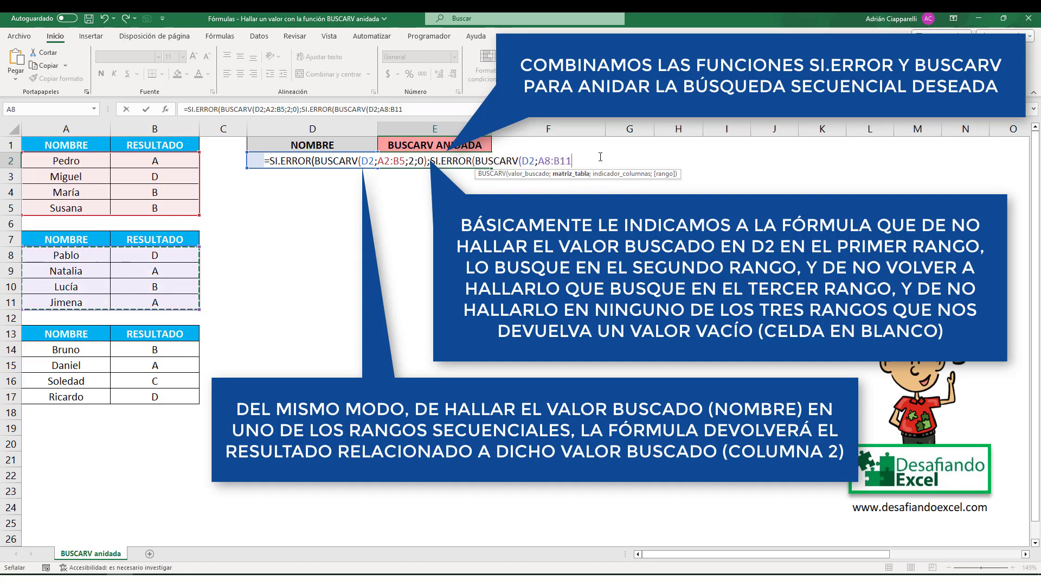
{"action": "type", "text": ";2;"}
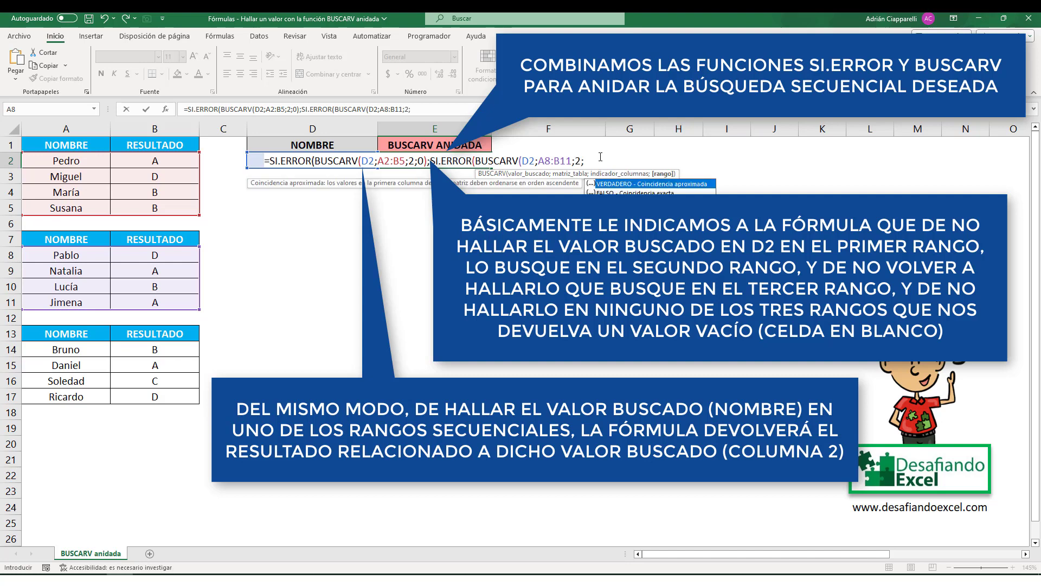
{"action": "type", "text": "0)"}
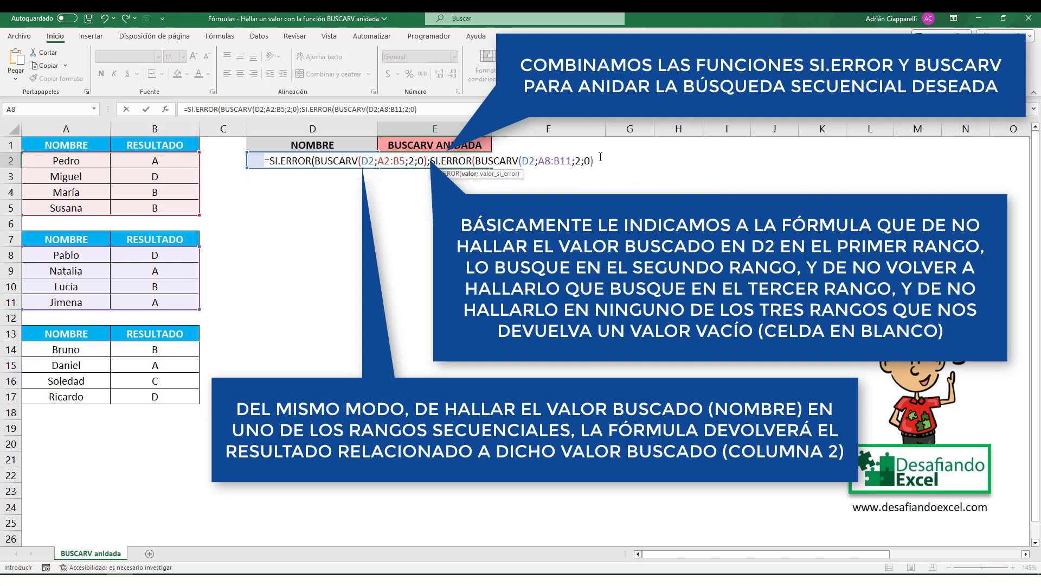
{"action": "type", "text": ";SI.ER"}
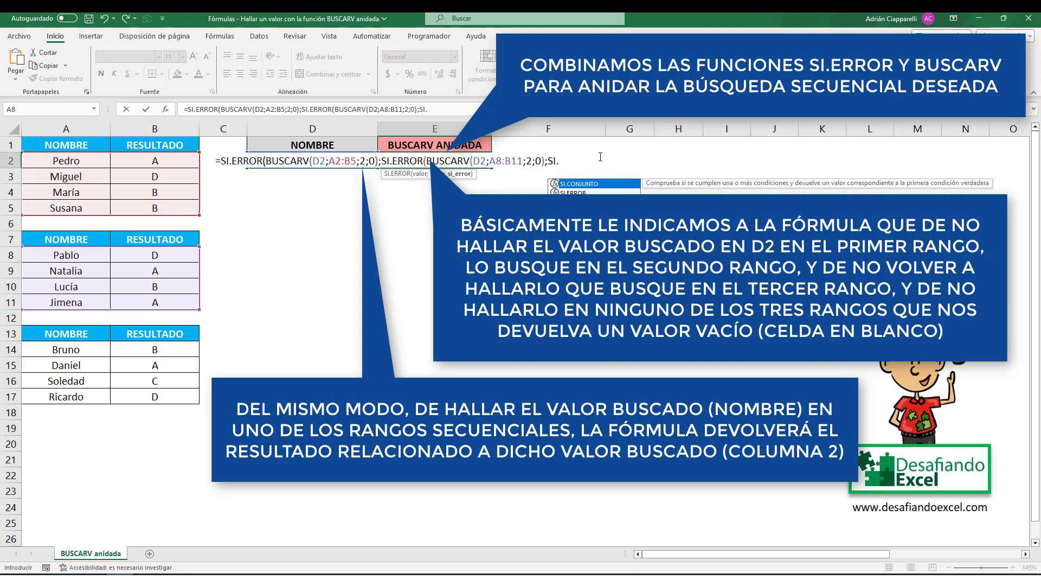
{"action": "type", "text": "ROR("}
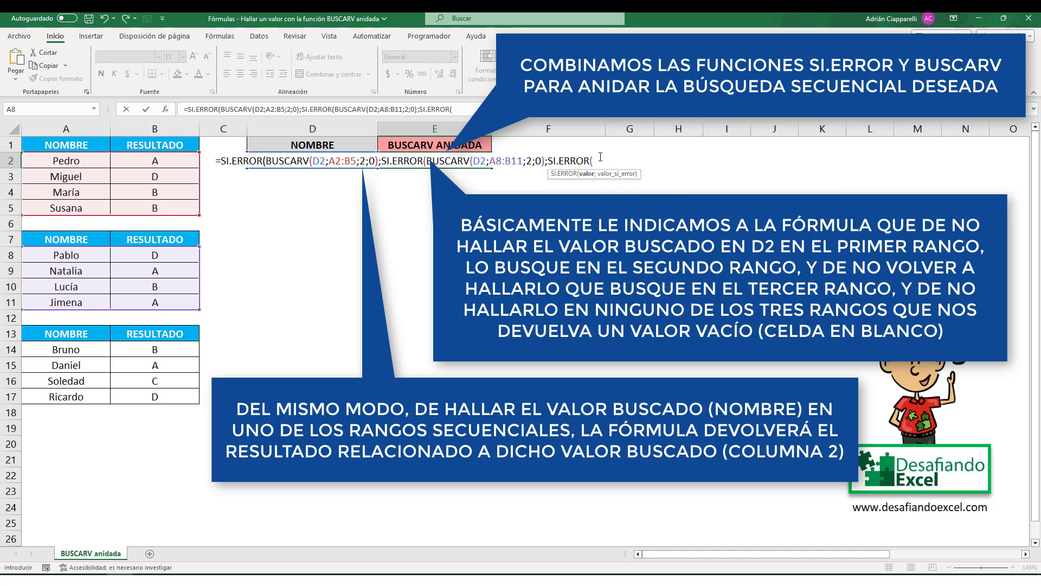
{"action": "type", "text": "BUSCARV"}
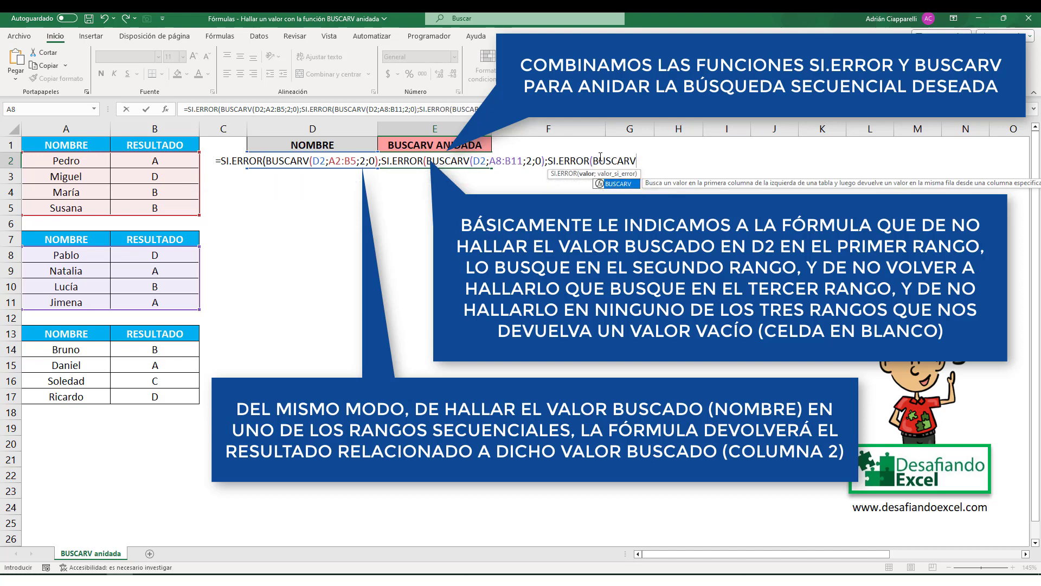
{"action": "type", "text": "(D2;"}
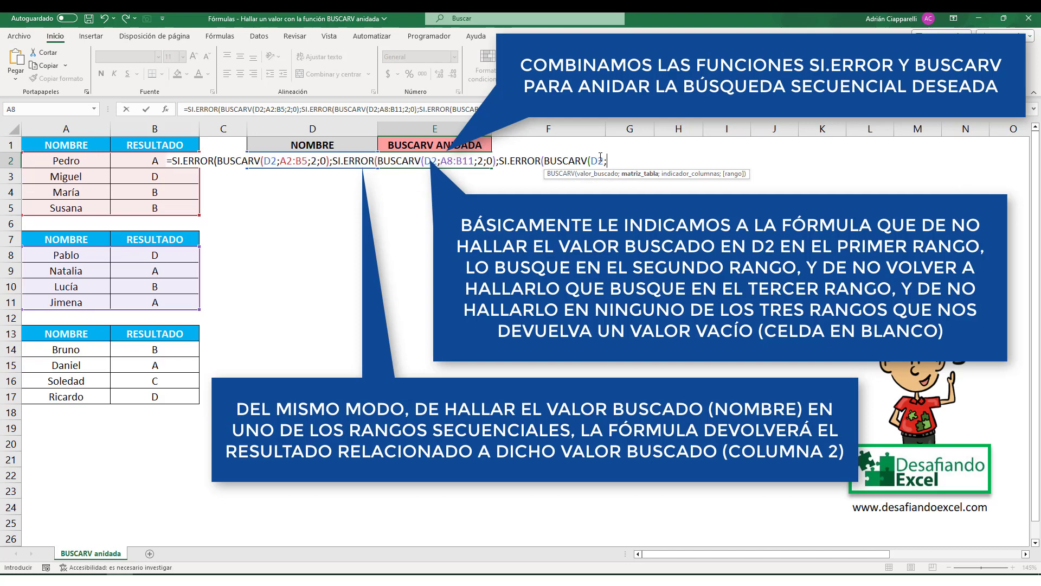
{"action": "left_click_drag", "start_coordinate": [81, 349], "coordinate": [172, 393]}
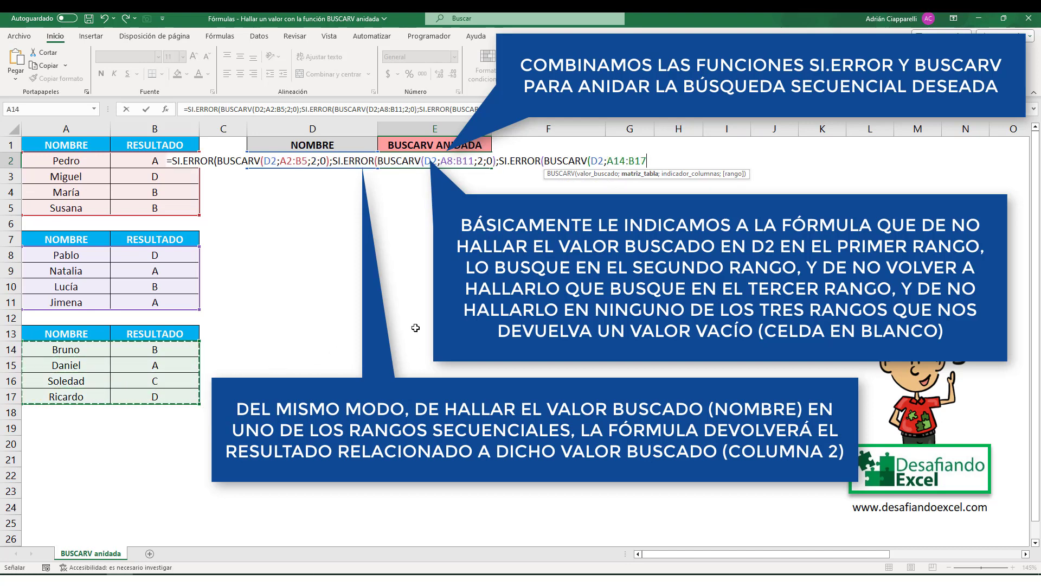
{"action": "type", "text": ";2"}
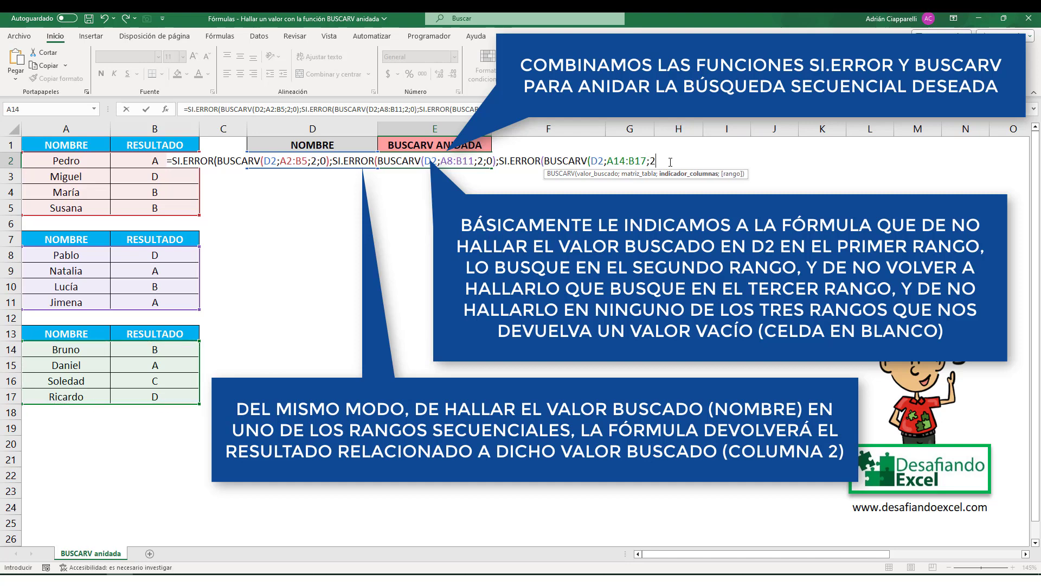
{"action": "type", "text": ";0"}
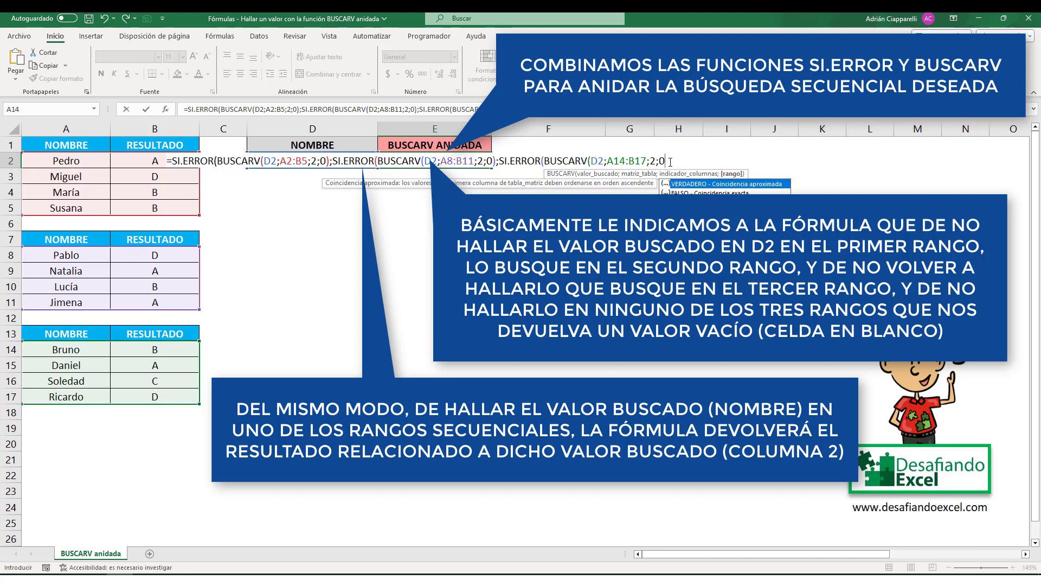
{"action": "type", "text": ");\"\""}
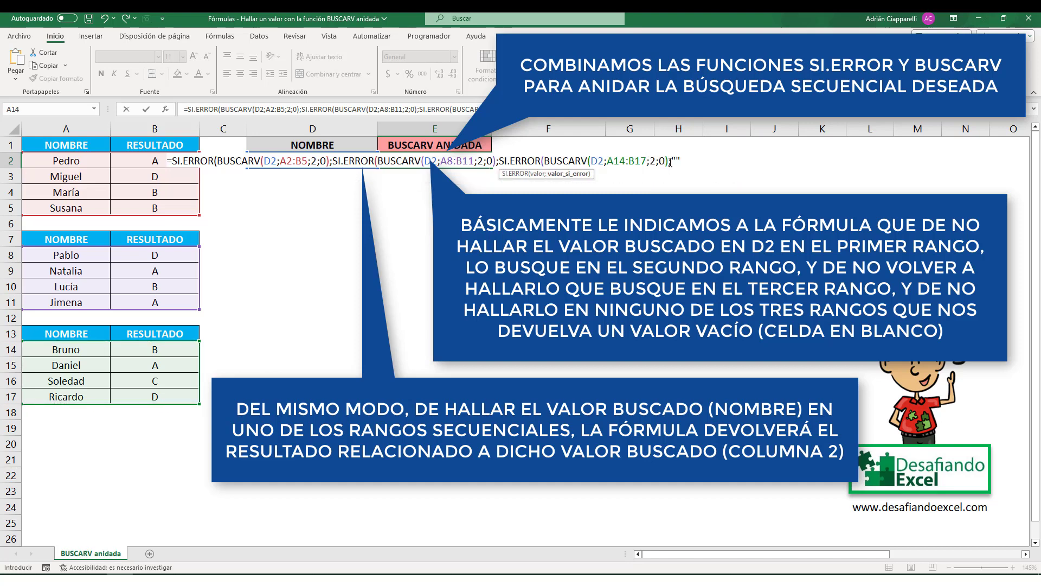
{"action": "type", "text": ")"}
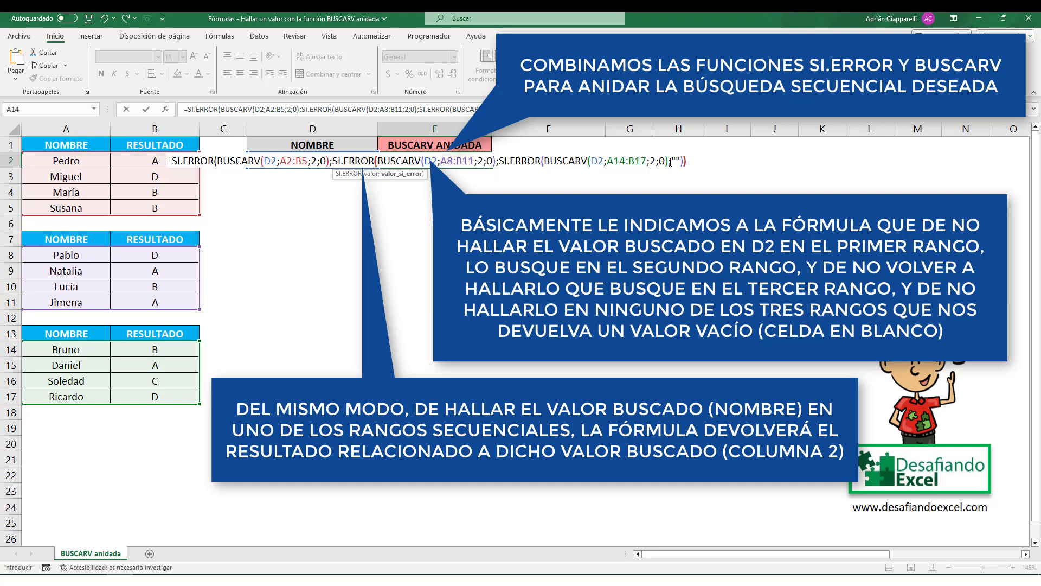
{"action": "type", "text": ")"}
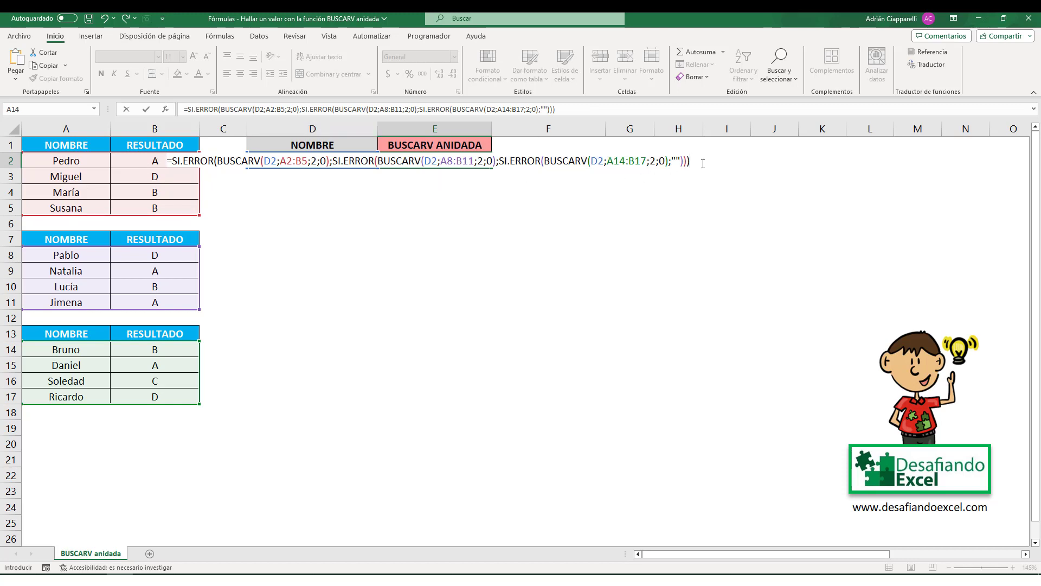
{"action": "key", "text": "Return"}
Step: Inspect E2's formula returning C, then select the lookup name in D2 for replacement
{"action": "left_click", "coordinate": [450, 163]}
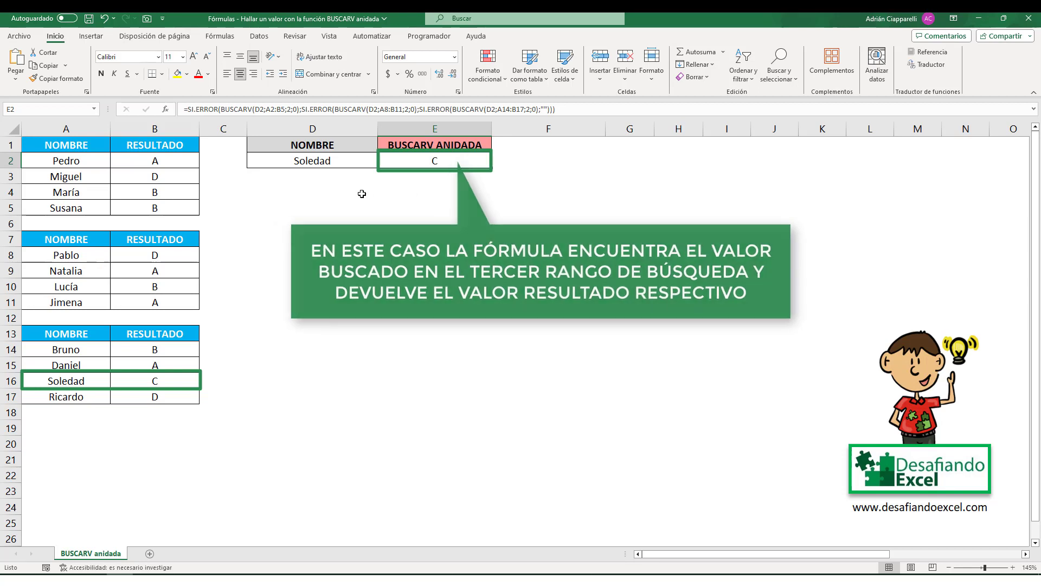
{"action": "double_click", "coordinate": [344, 160]}
{"action": "left_click_drag", "start_coordinate": [344, 161], "coordinate": [286, 161]}
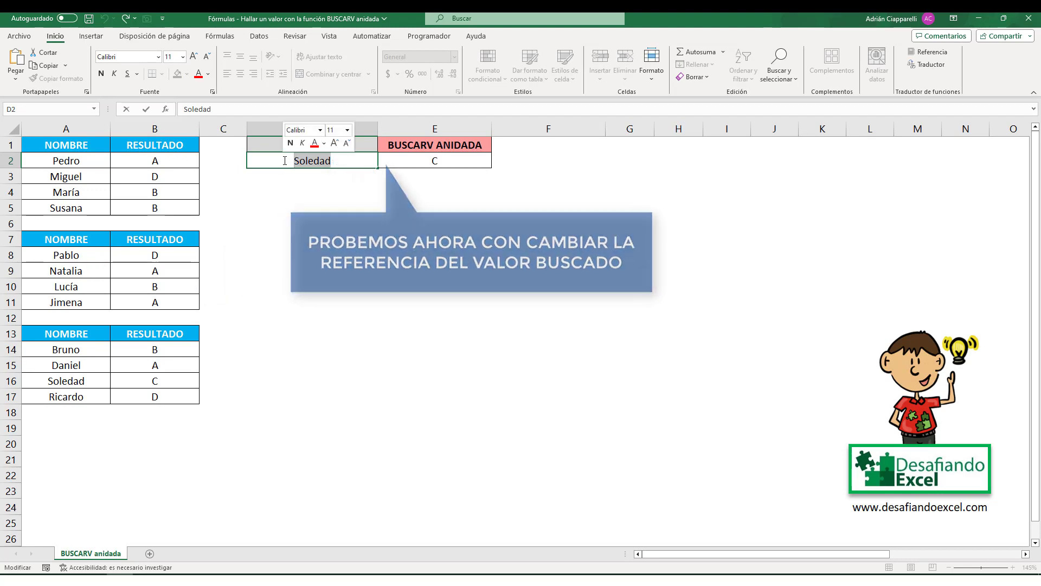
Step: Replace D2's name with one from the second table and confirm E2 now returns A
{"action": "type", "text": "nATAL"}
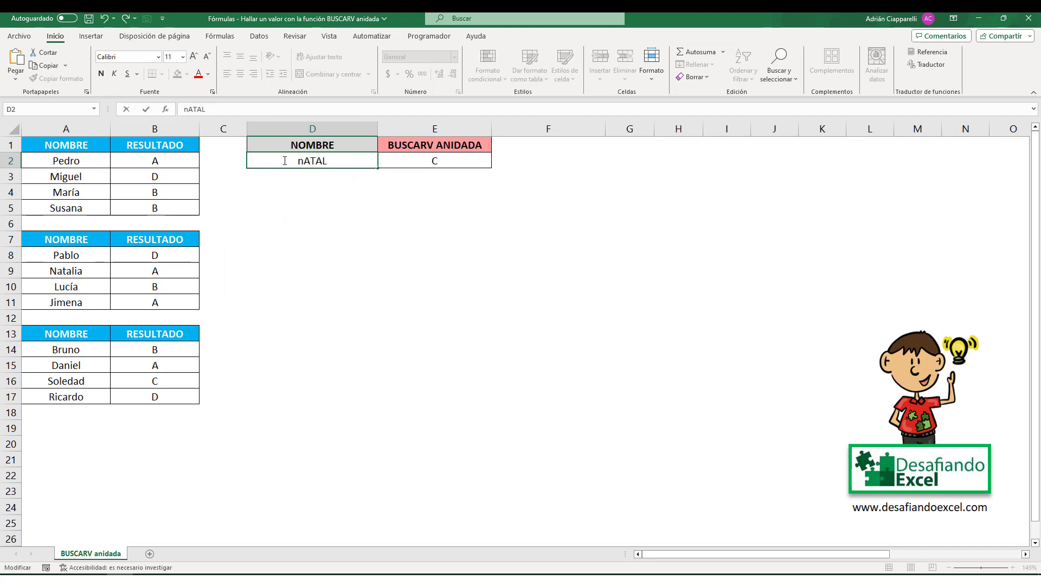
{"action": "type", "text": "IA"}
{"action": "key", "text": "Return"}
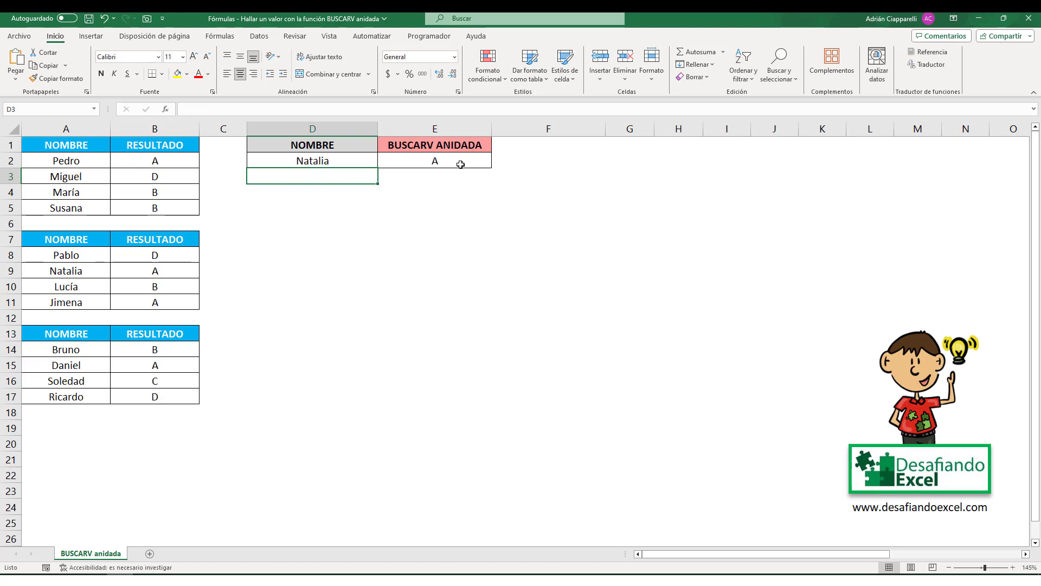
{"action": "left_click", "coordinate": [461, 163]}
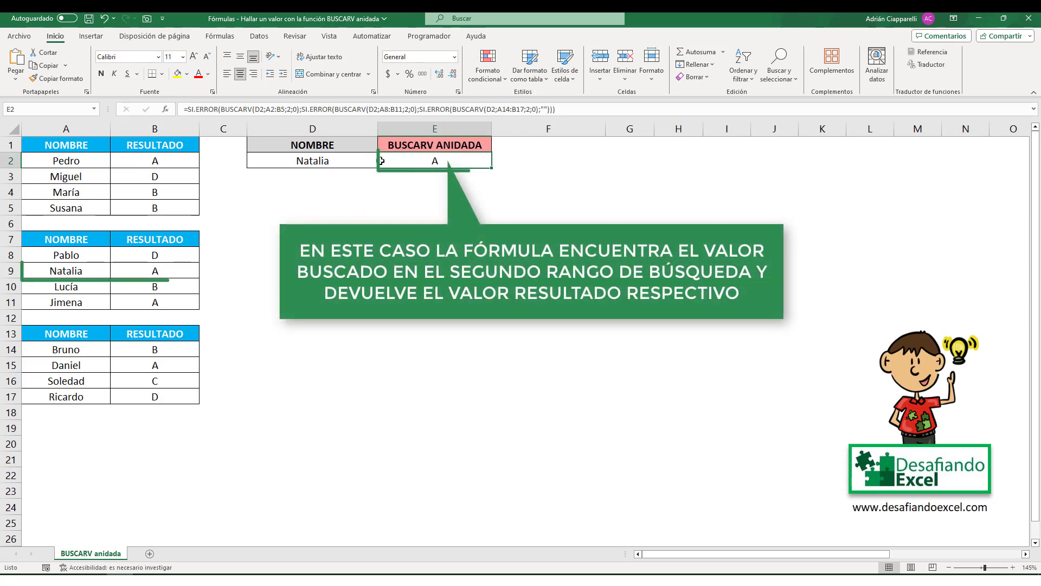